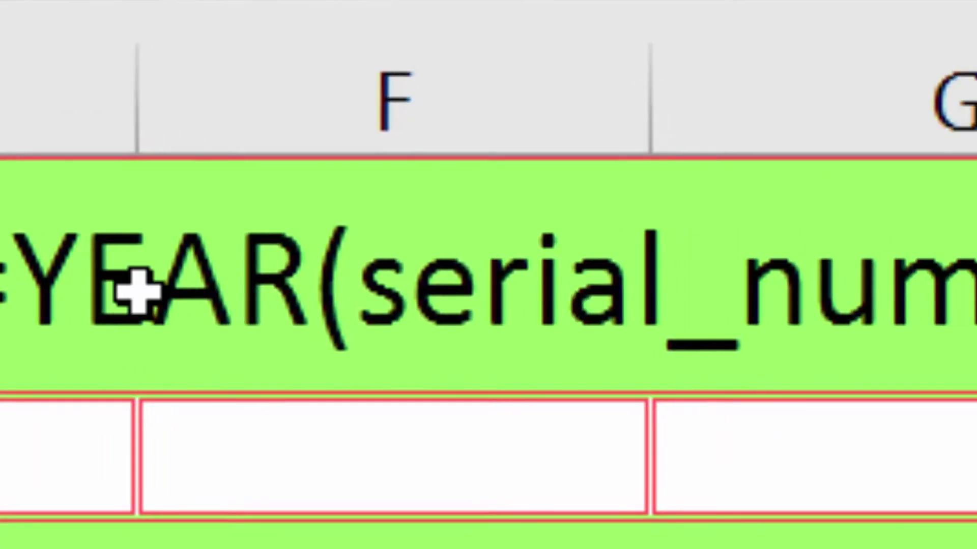
Review the YEAR(serial_number) title, the 1900–9999 note, and the 2/2/2018 and 43133.35559 formulas.
{"action": "left_click", "coordinate": [293, 298]}
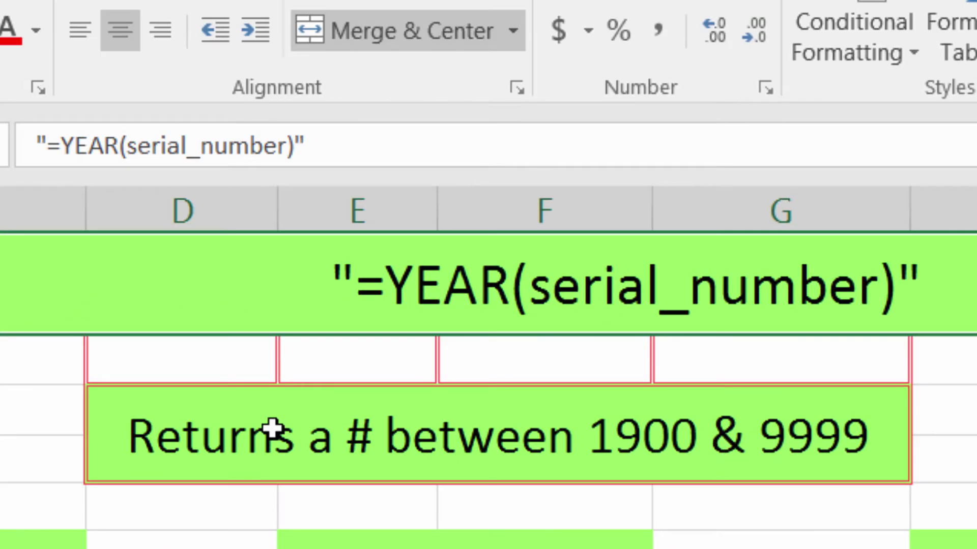
{"action": "left_click", "coordinate": [273, 430]}
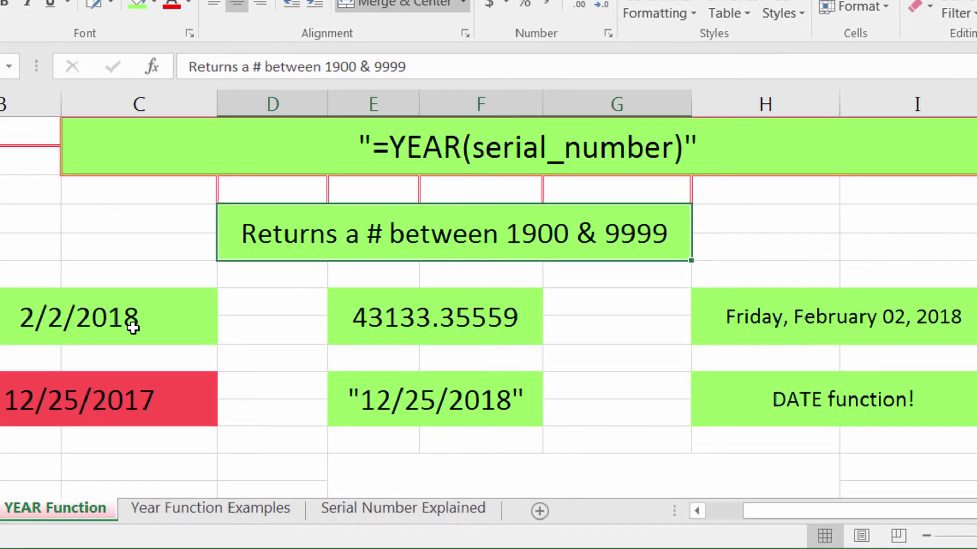
{"action": "left_click", "coordinate": [184, 364]}
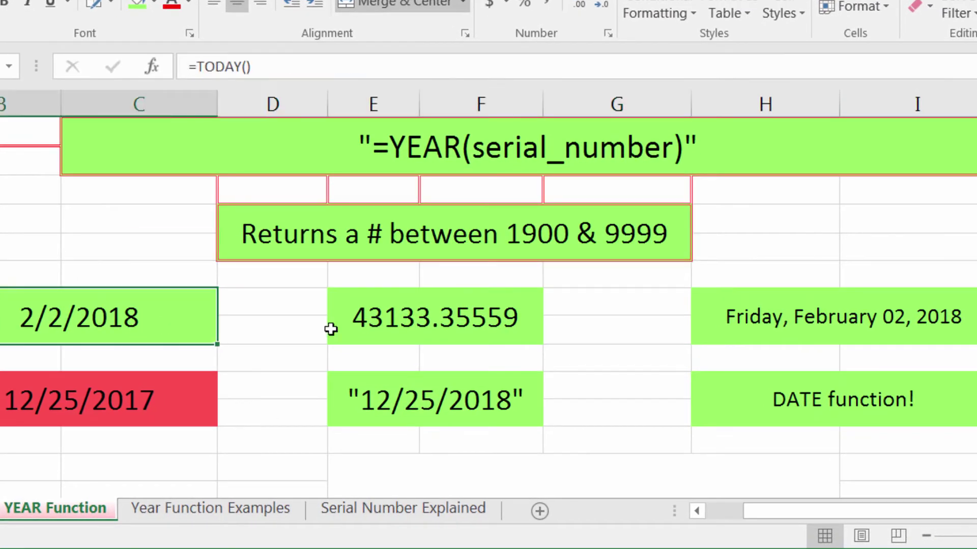
{"action": "left_click", "coordinate": [377, 331]}
{"action": "left_click", "coordinate": [32, 329]}
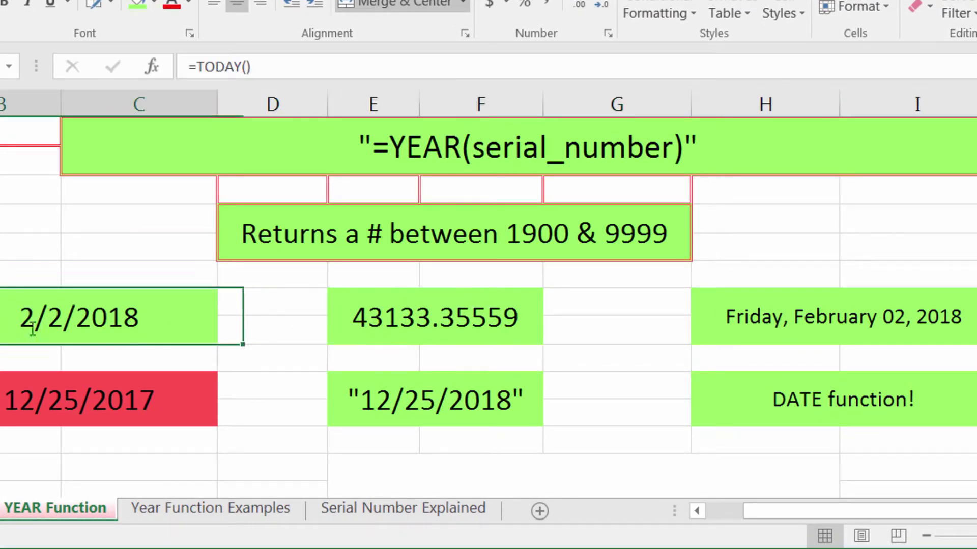
Inspect the 2/2/2018 formula without changing it, then the Friday, February 02, 2018 and red 12/25/2017 cells.
{"action": "double_click", "coordinate": [32, 329]}
{"action": "left_click", "coordinate": [331, 337]}
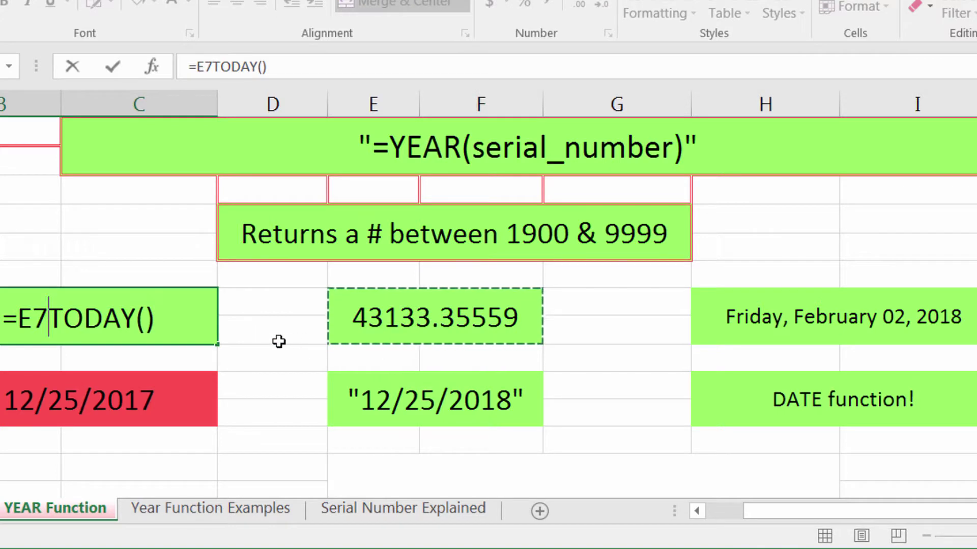
{"action": "key", "text": "Escape"}
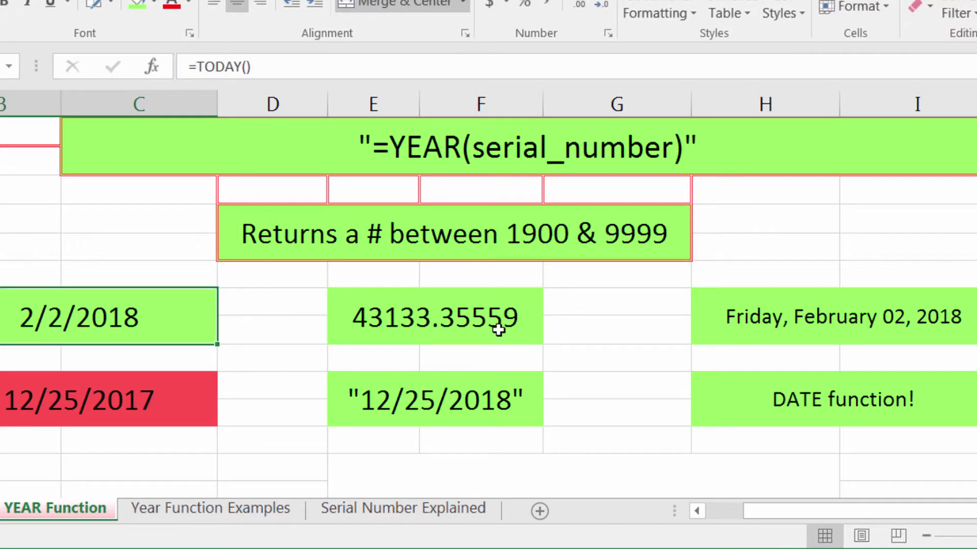
{"action": "left_click", "coordinate": [837, 321]}
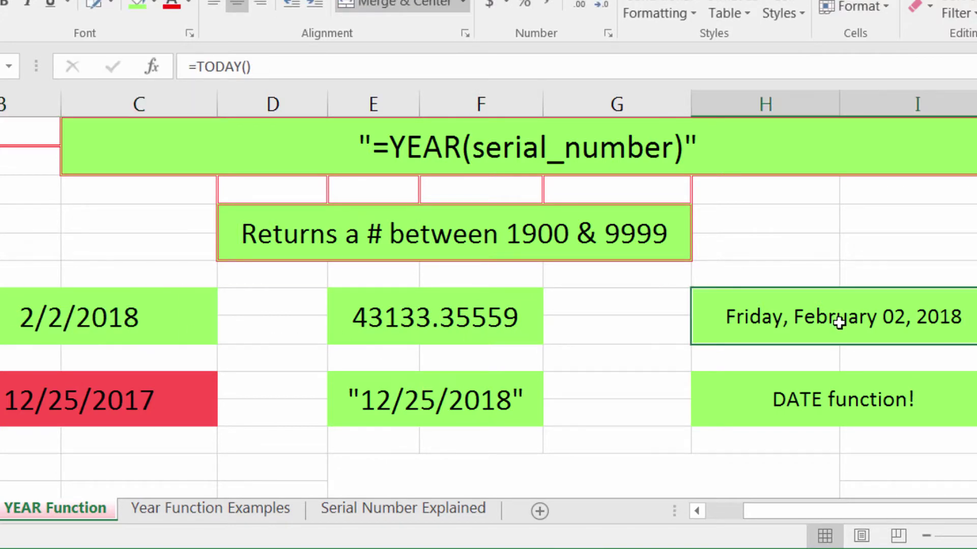
{"action": "left_click", "coordinate": [194, 407]}
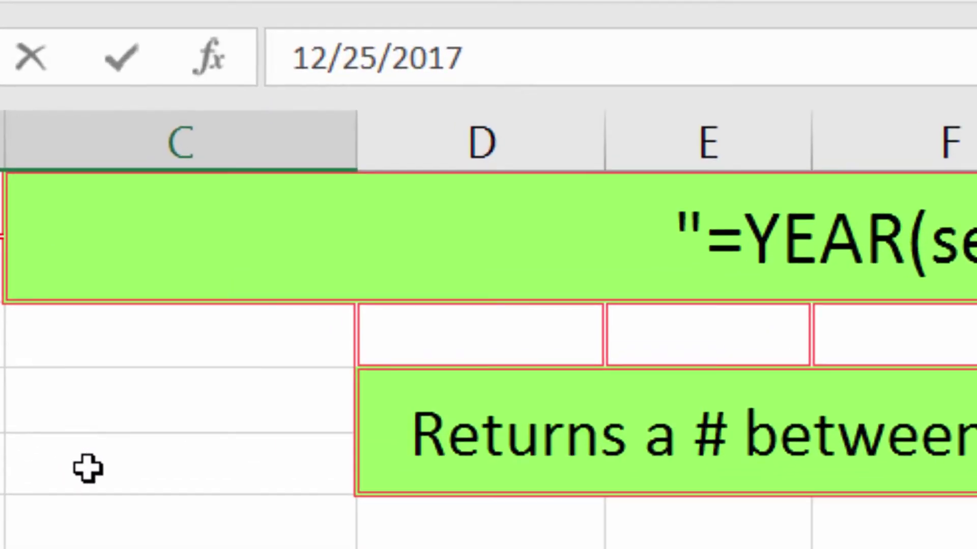
Enter =YEAR(12/25/2017) in the empty column-C cell, getting 1900, and compare the quoted-date and DATE note cells.
{"action": "left_click", "coordinate": [91, 402]}
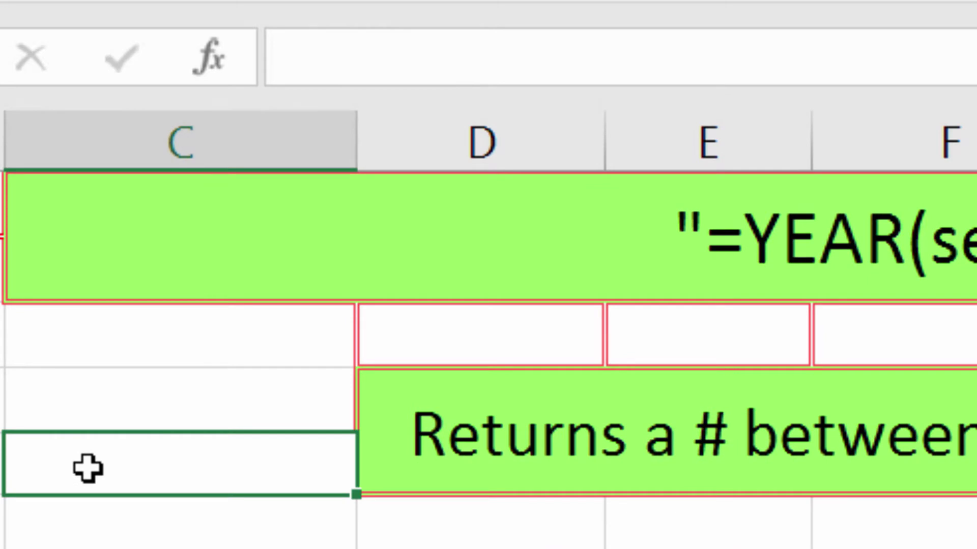
{"action": "type", "text": "=year("}
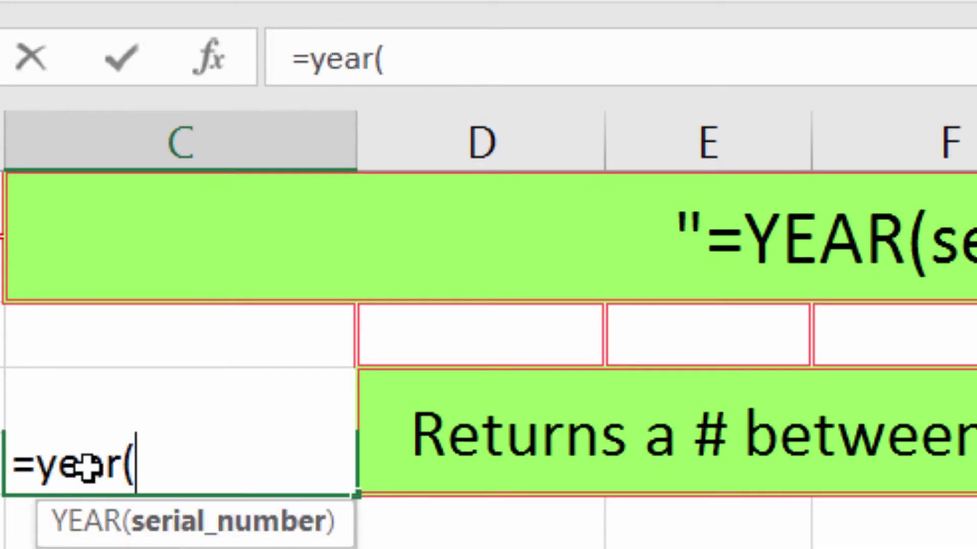
{"action": "type", "text": "12/25"}
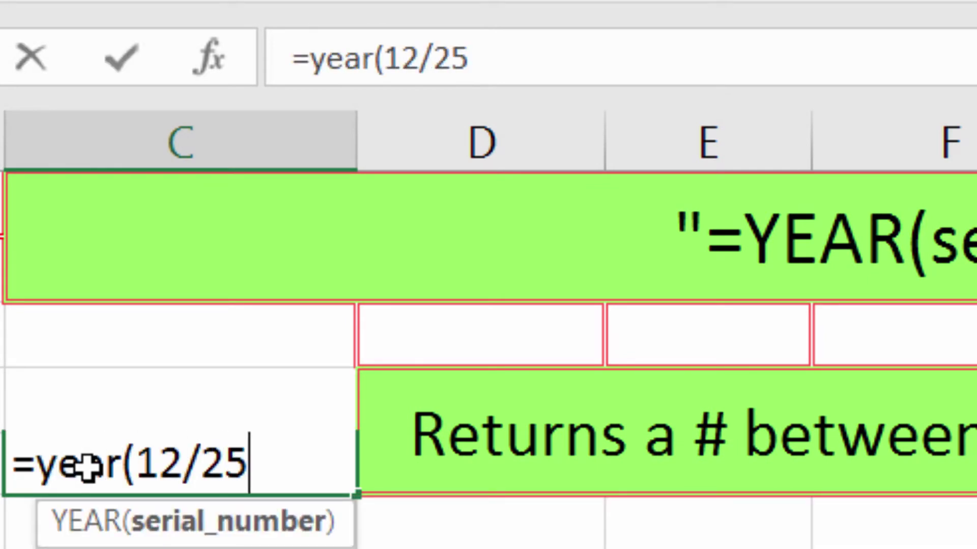
{"action": "type", "text": "/2017"}
{"action": "key", "text": "Return"}
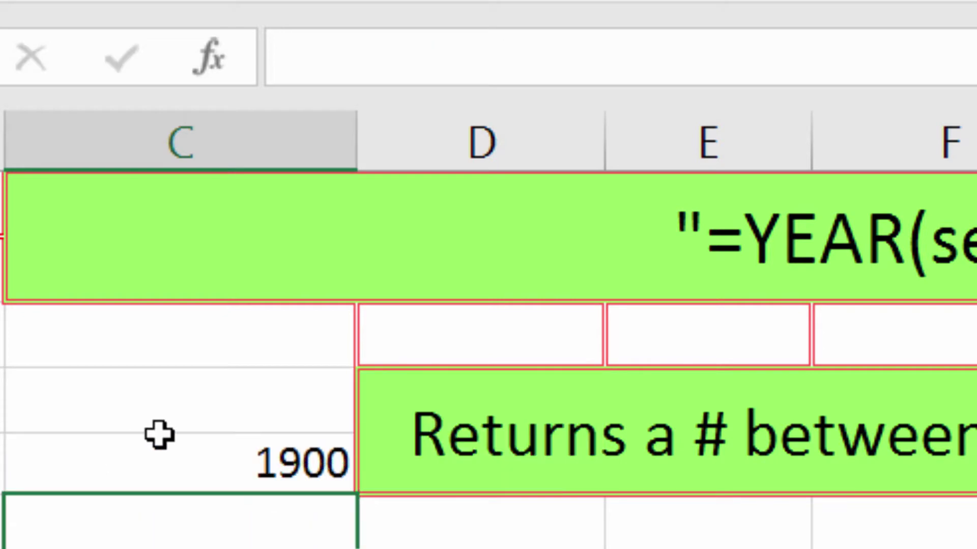
{"action": "left_click", "coordinate": [140, 455]}
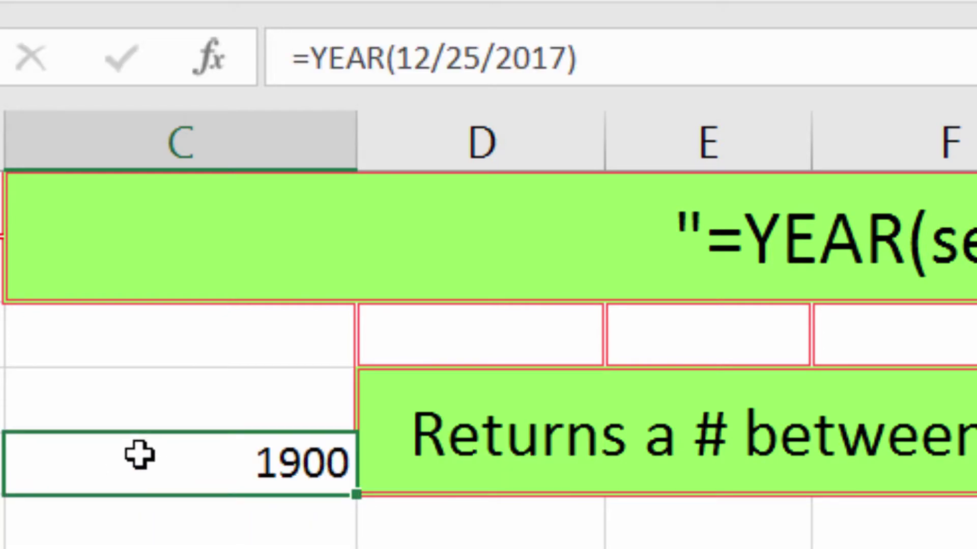
{"action": "key", "text": "Down"}
{"action": "key", "text": "Down"}
{"action": "key", "text": "Down"}
{"action": "key", "text": "Down"}
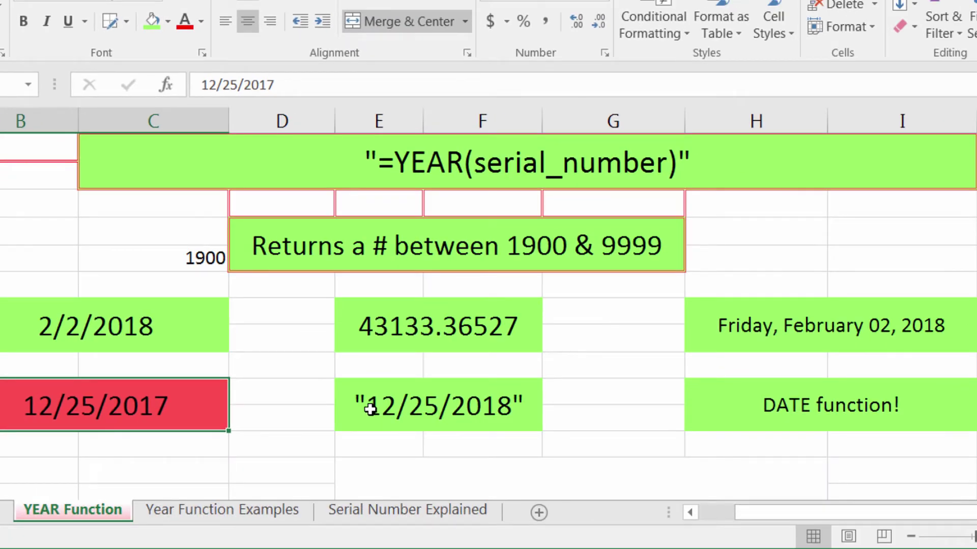
{"action": "left_click", "coordinate": [370, 409]}
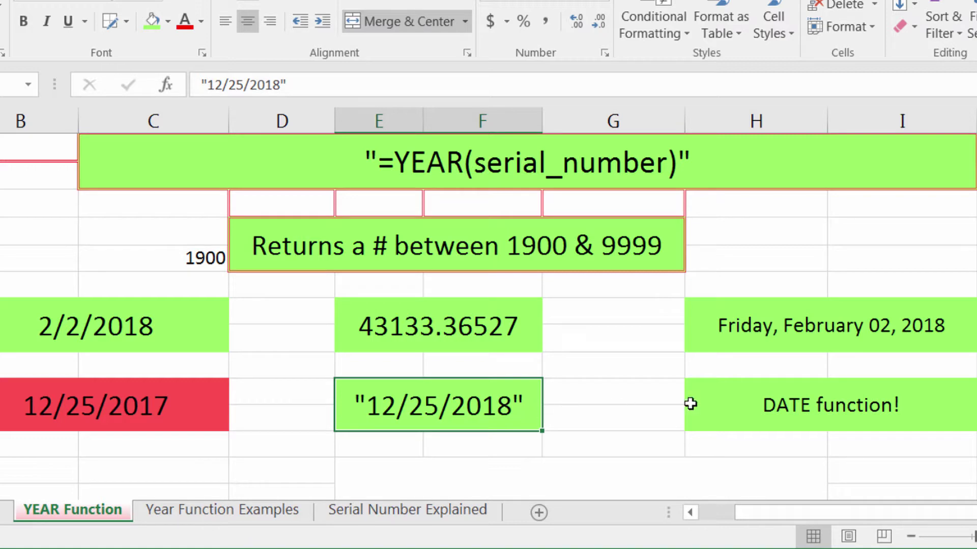
{"action": "left_click", "coordinate": [749, 403]}
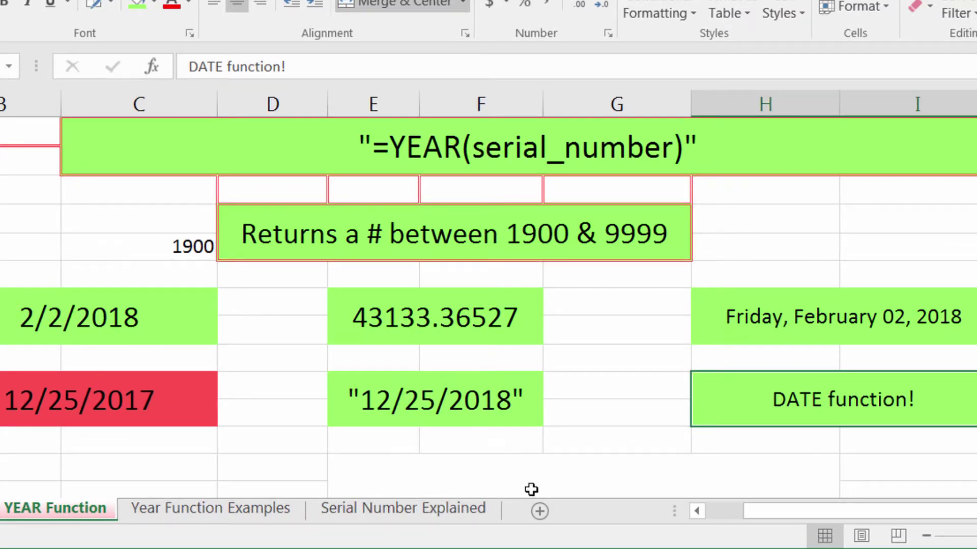
On the Year Function Examples sheet, enter =YEAR(NOW()) so 'What year is today/now?' shows 2018.
{"action": "left_click", "coordinate": [200, 508]}
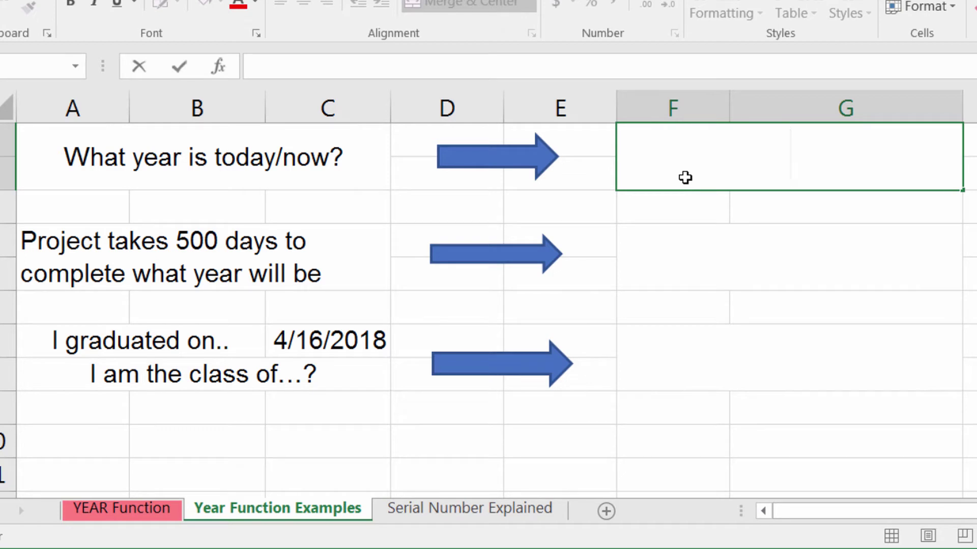
{"action": "type", "text": "="}
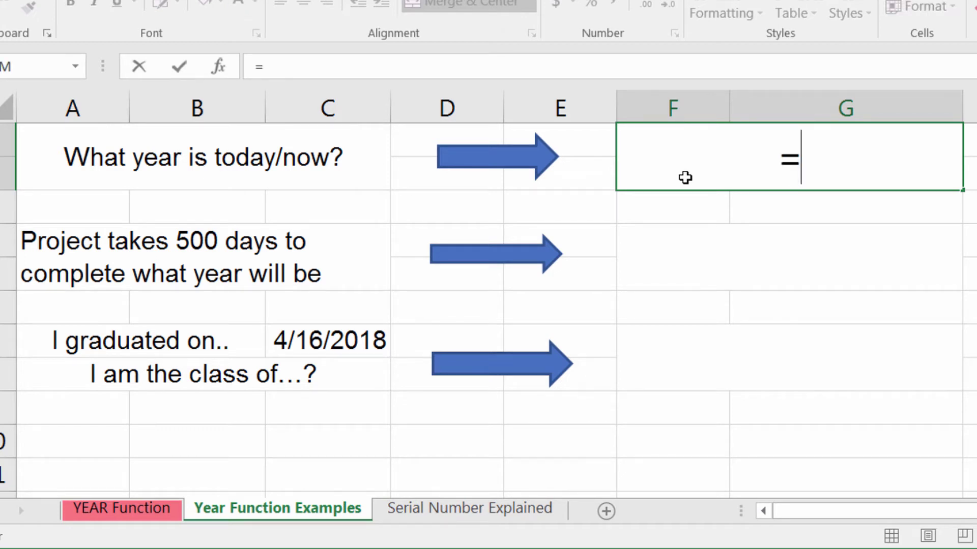
{"action": "type", "text": "year("}
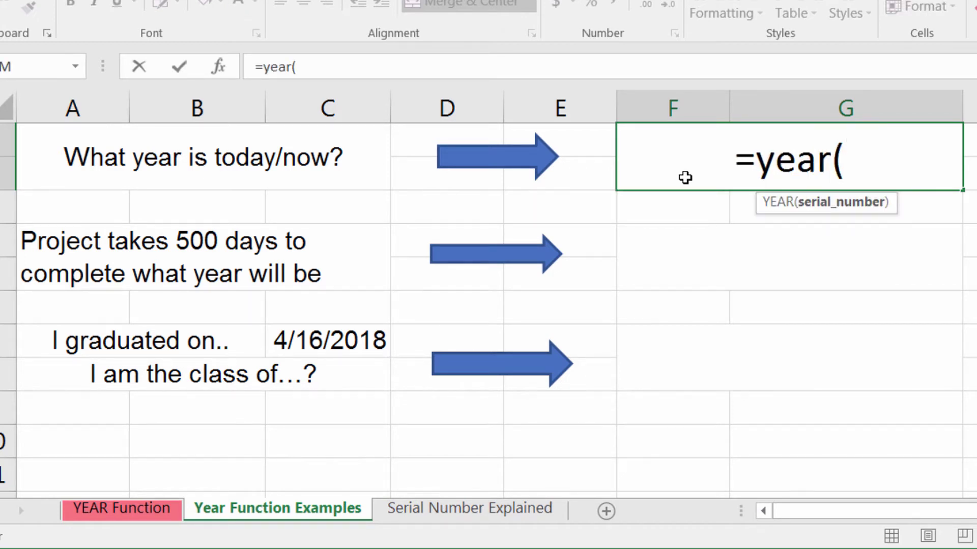
{"action": "type", "text": "now())"}
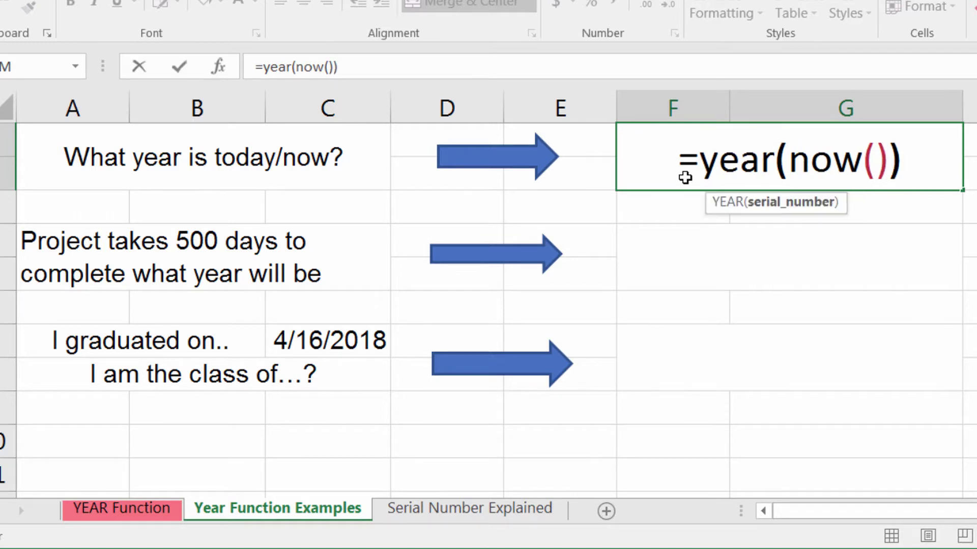
{"action": "key", "text": "Return"}
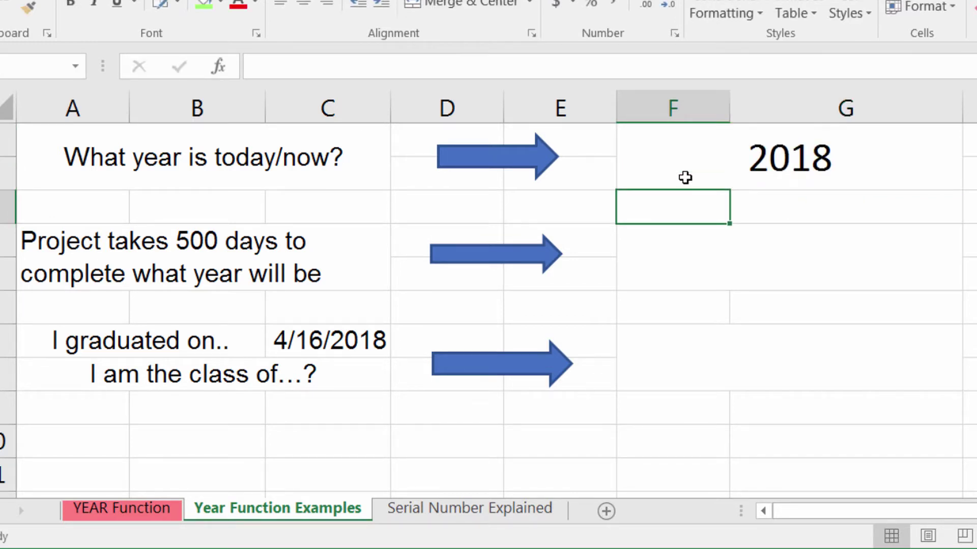
{"action": "key", "text": "Down"}
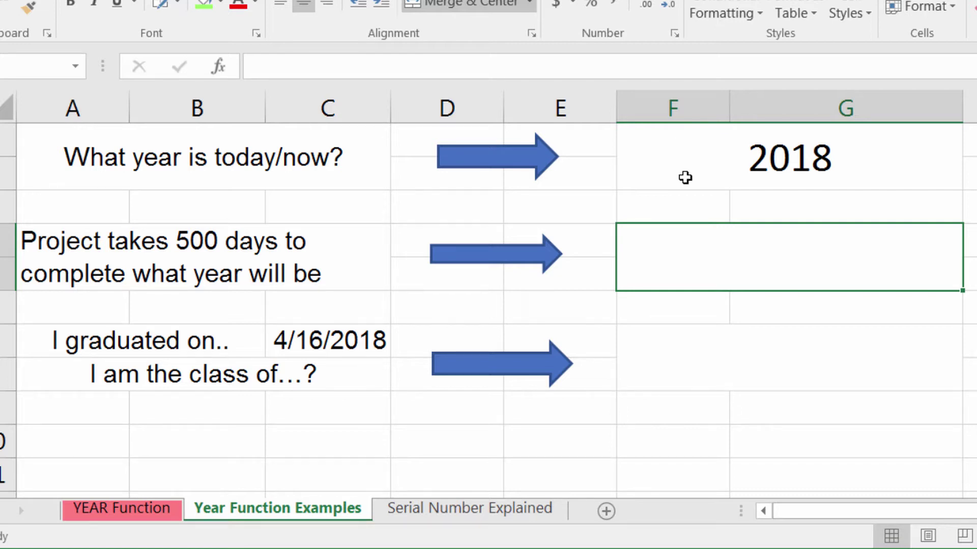
Enter =YEAR(TODAY()+500) to show 2019 for the 500-day project, then move to the graduation answer cell.
{"action": "type", "text": "=year("}
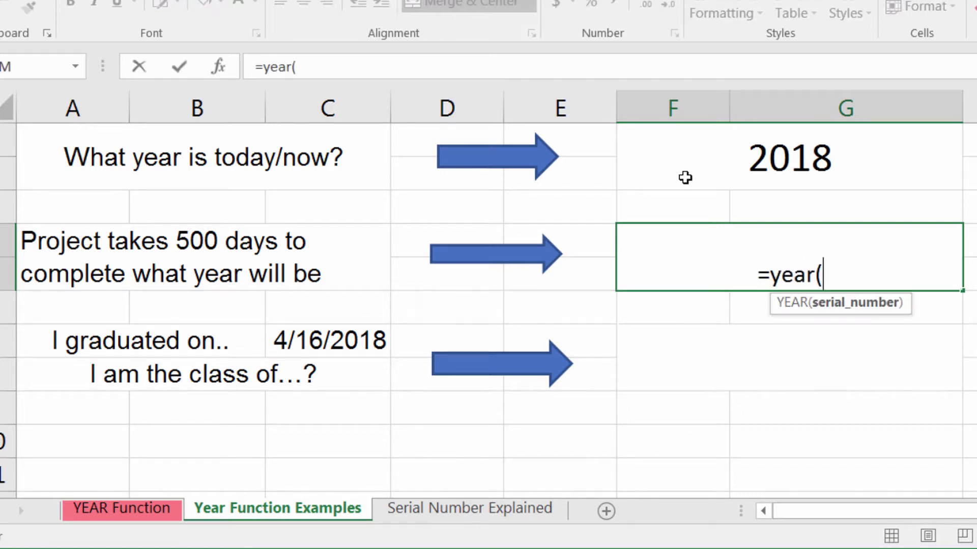
{"action": "type", "text": "today()+"}
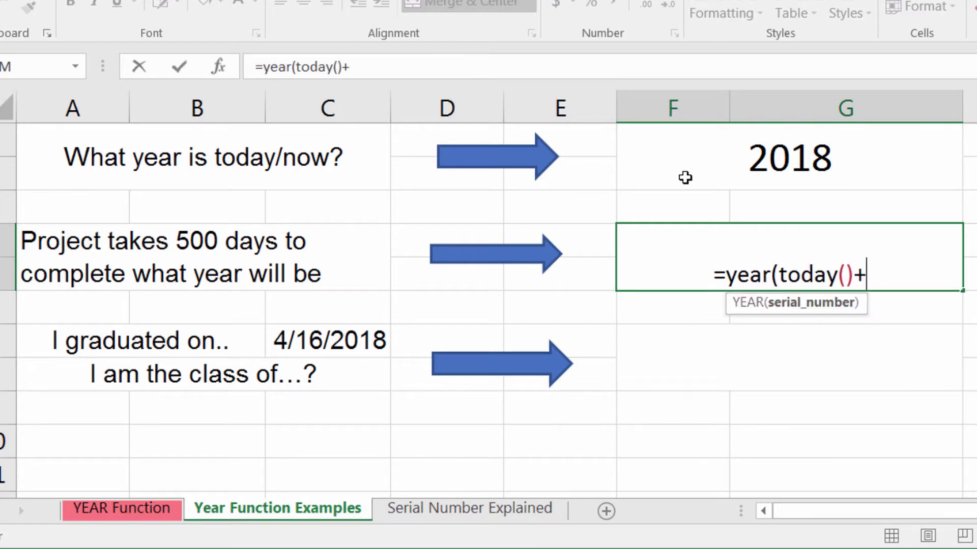
{"action": "type", "text": "500)"}
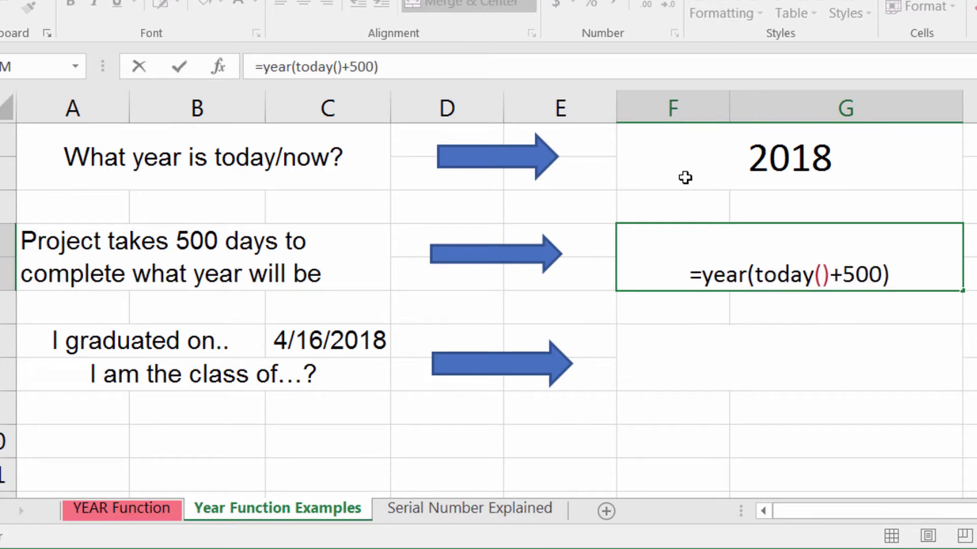
{"action": "key", "text": "Return"}
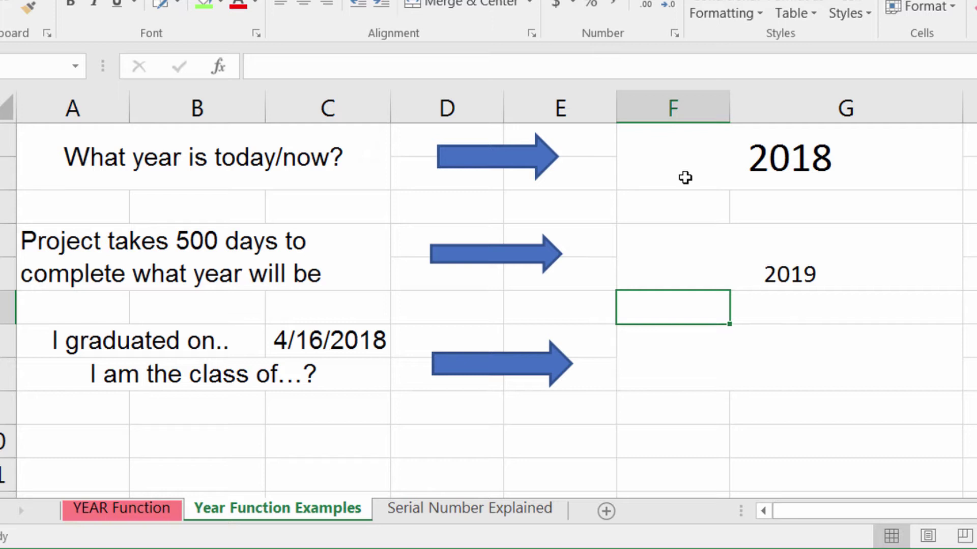
{"action": "key", "text": "Down"}
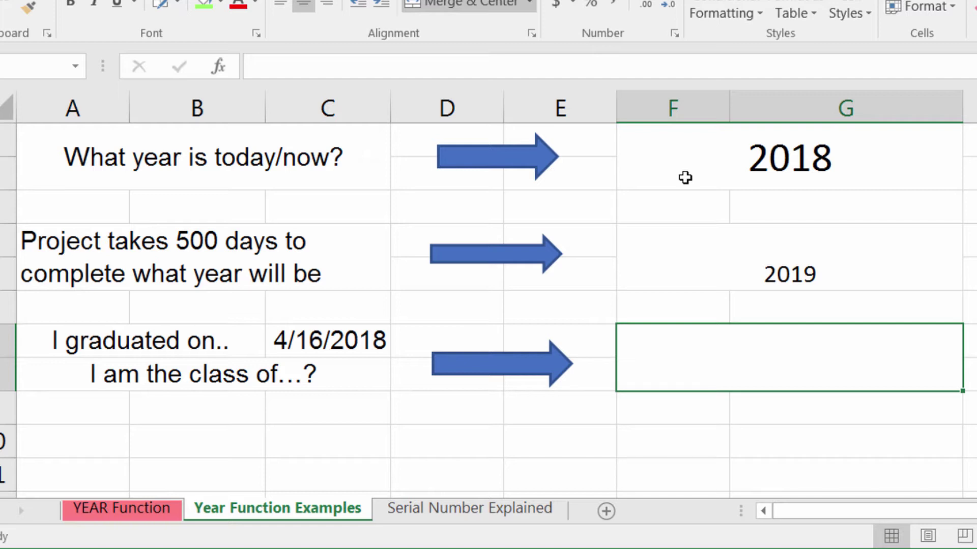
Enter =RIGHT(YEAR(C7),2) in the graduation answer cell so it shows 18.
{"action": "type", "text": "="}
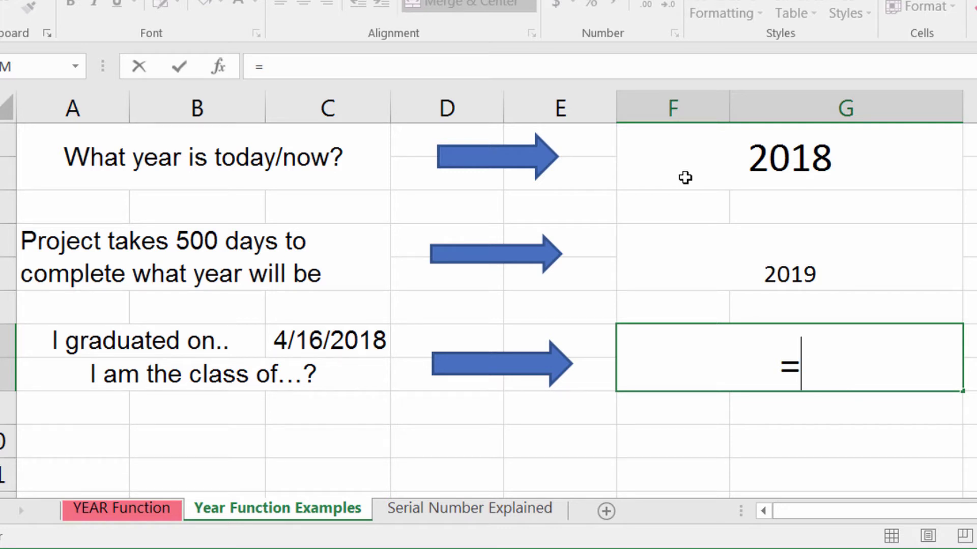
{"action": "type", "text": "right("}
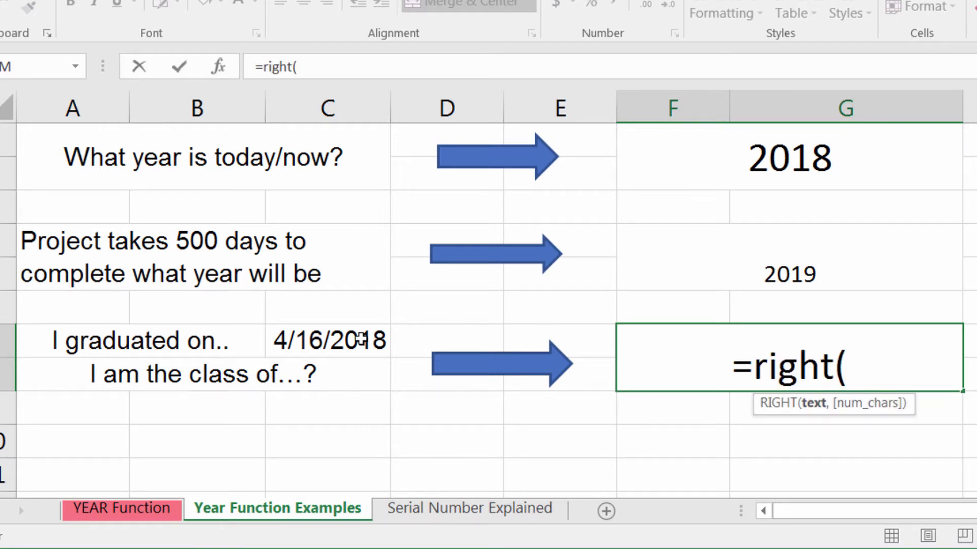
{"action": "type", "text": "year("}
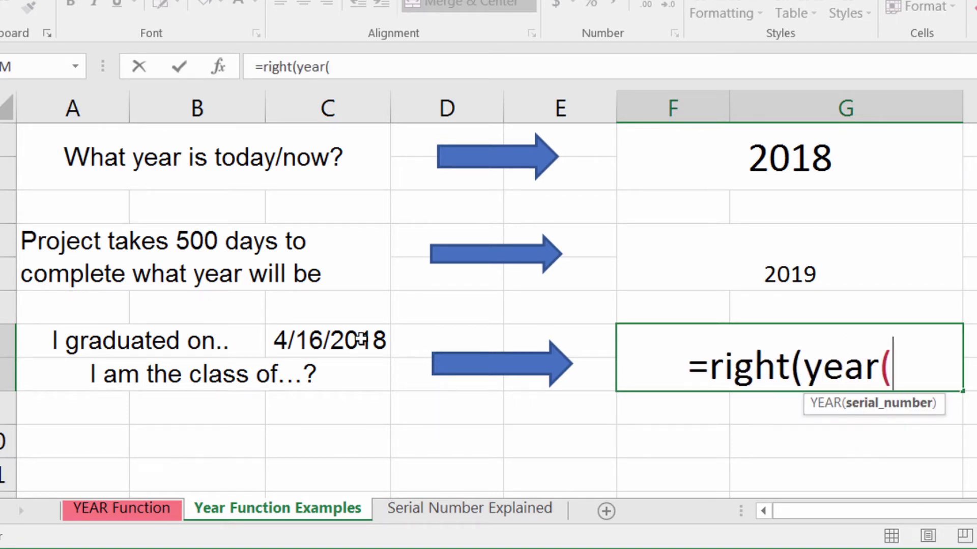
{"action": "left_click", "coordinate": [361, 339]}
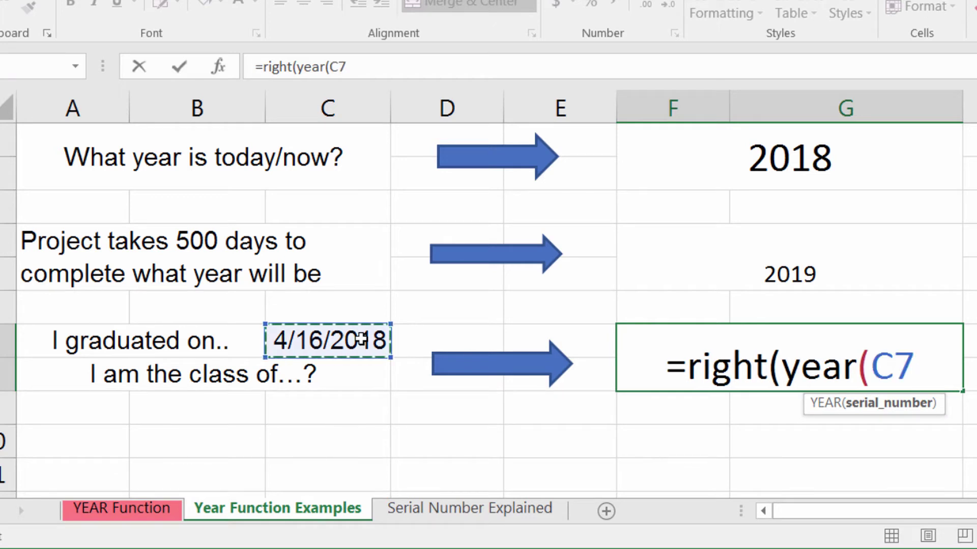
{"action": "type", "text": ")"}
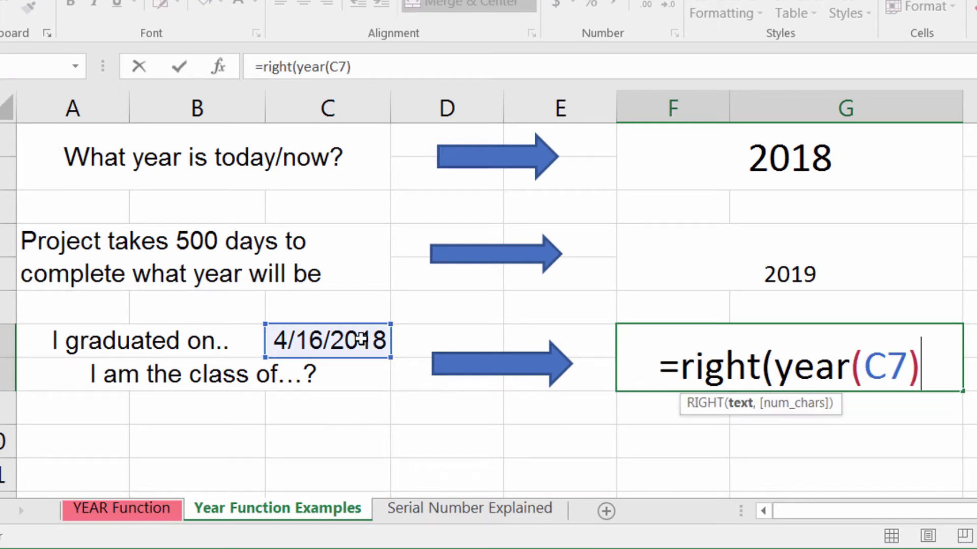
{"action": "type", "text": ","}
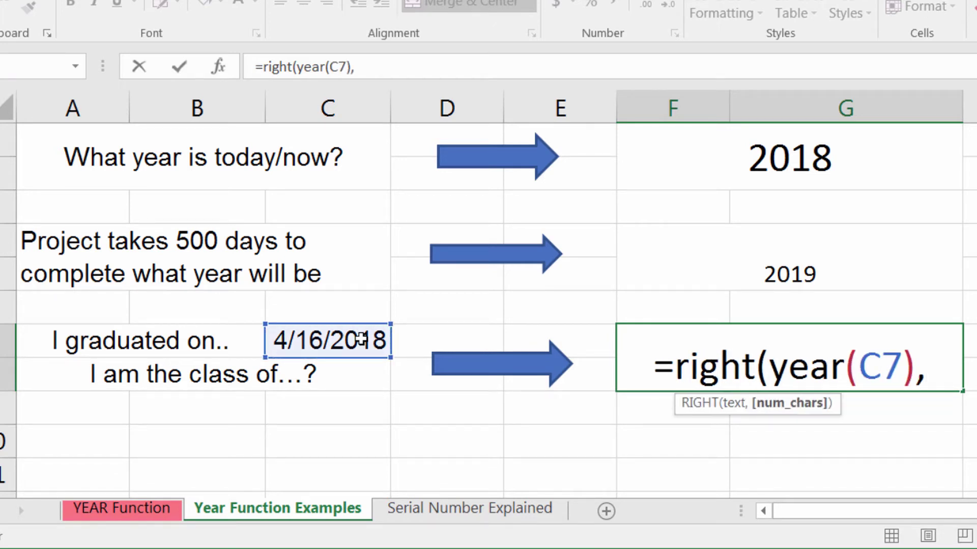
{"action": "type", "text": "2"}
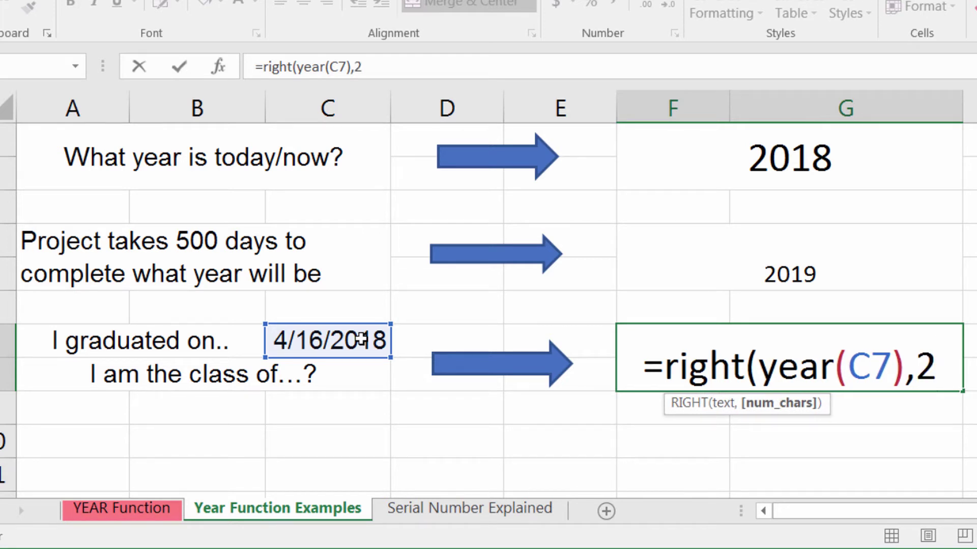
{"action": "type", "text": ")"}
{"action": "key", "text": "Return"}
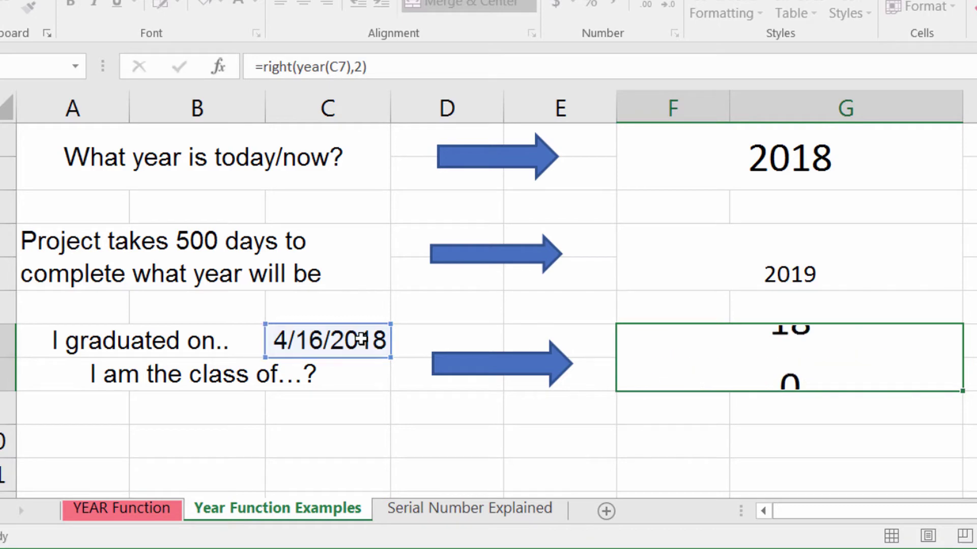
{"action": "key", "text": "Up"}
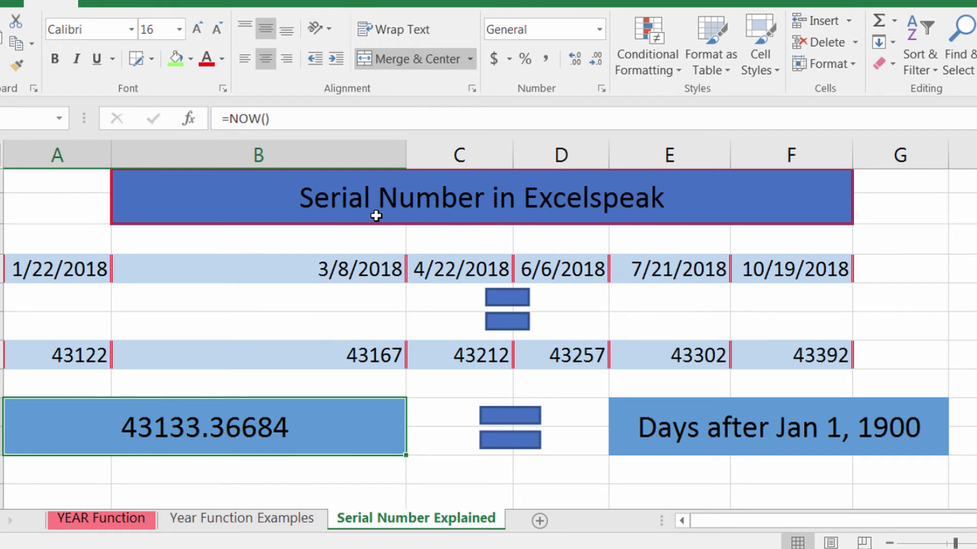
Walk through the 'Days after Jan 1, 1900' note, the 3/8/2018 date and the NOW() serial-number cell.
{"action": "left_click", "coordinate": [635, 422]}
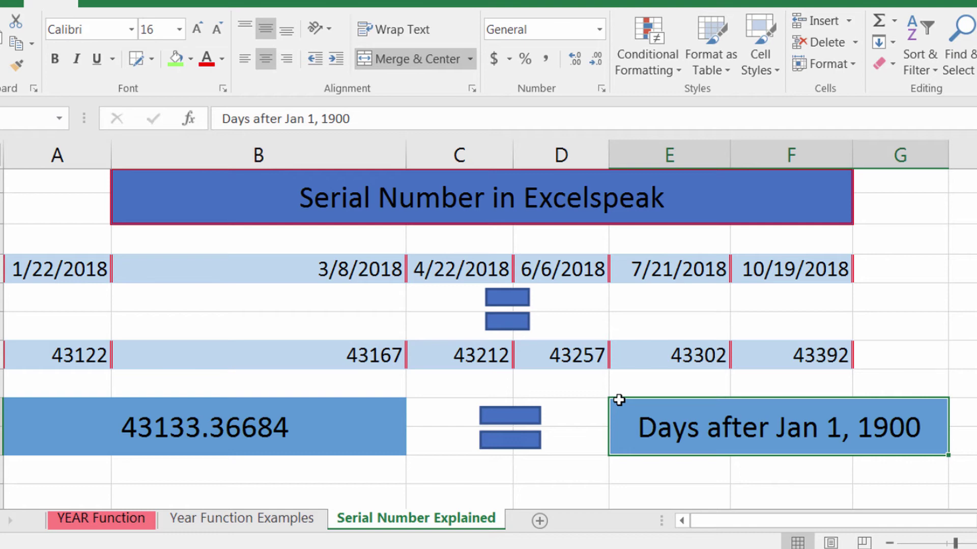
{"action": "left_click", "coordinate": [365, 267]}
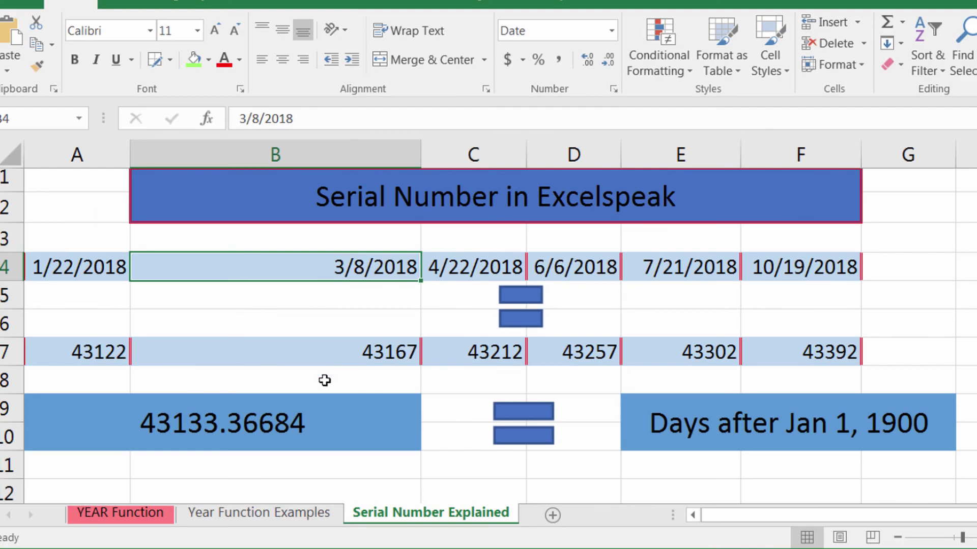
{"action": "left_click", "coordinate": [326, 425]}
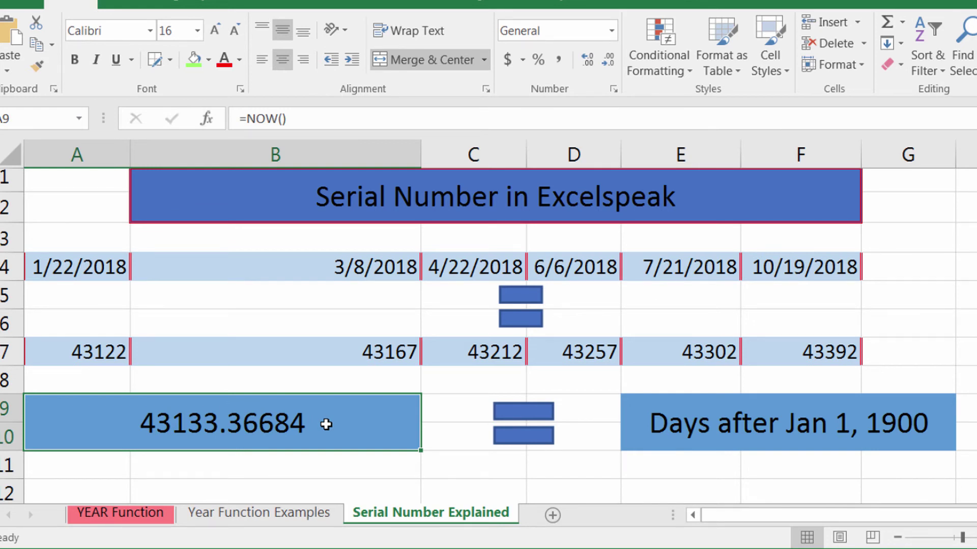
Re-enter =NOW() in A9 so it shows the current date and time, 2/2/2018 8:49.
{"action": "key", "text": "Up"}
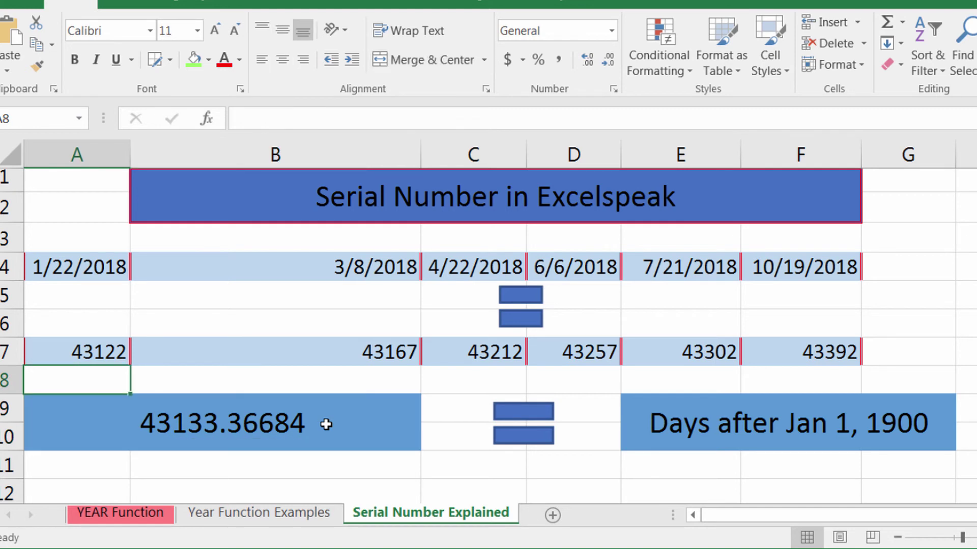
{"action": "type", "text": "n"}
{"action": "key", "text": "Return"}
{"action": "key", "text": "BackSpace"}
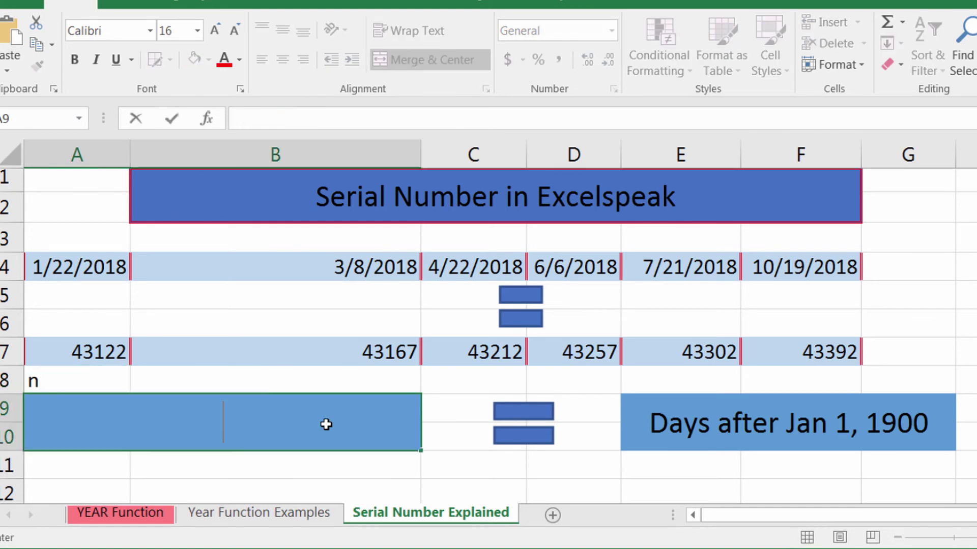
{"action": "key", "text": "ctrl+z"}
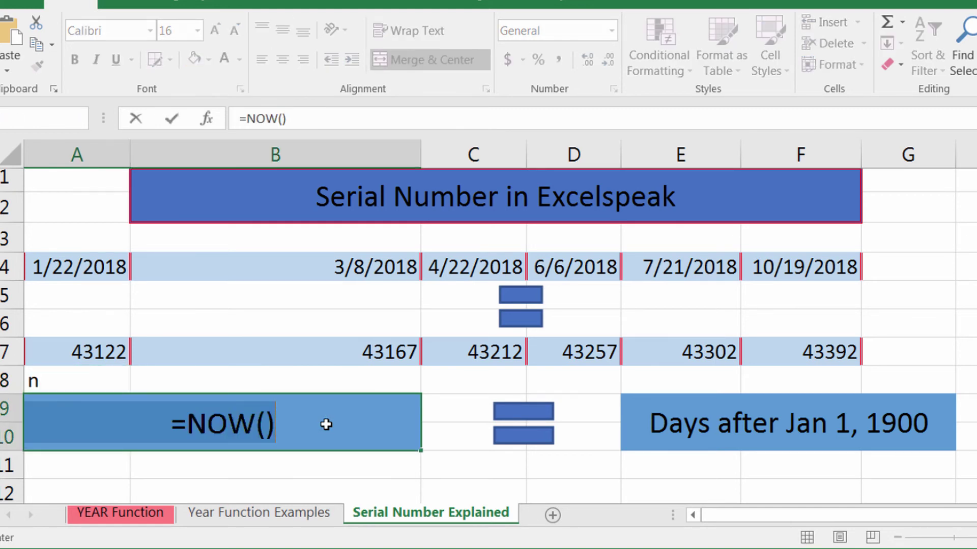
{"action": "key", "text": "Return"}
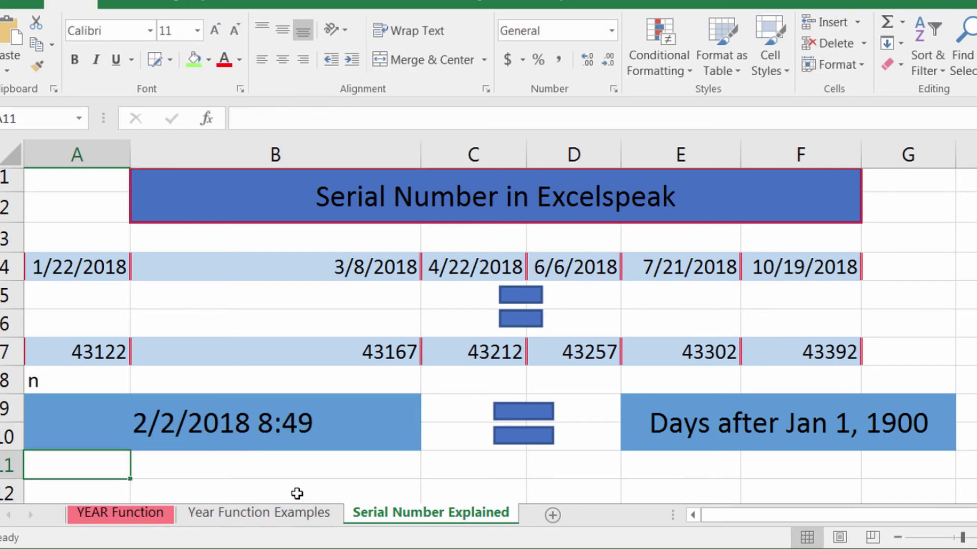
Set the NOW() cell to General to show 43133.36751, and replace A8's stray 'n' with 4.
{"action": "left_click", "coordinate": [289, 458]}
{"action": "left_click", "coordinate": [327, 408]}
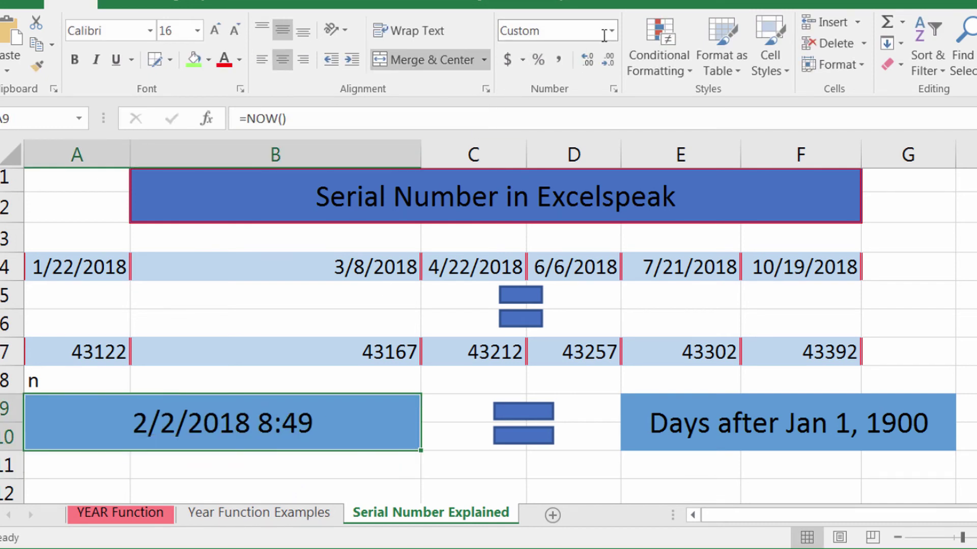
{"action": "left_click", "coordinate": [590, 68]}
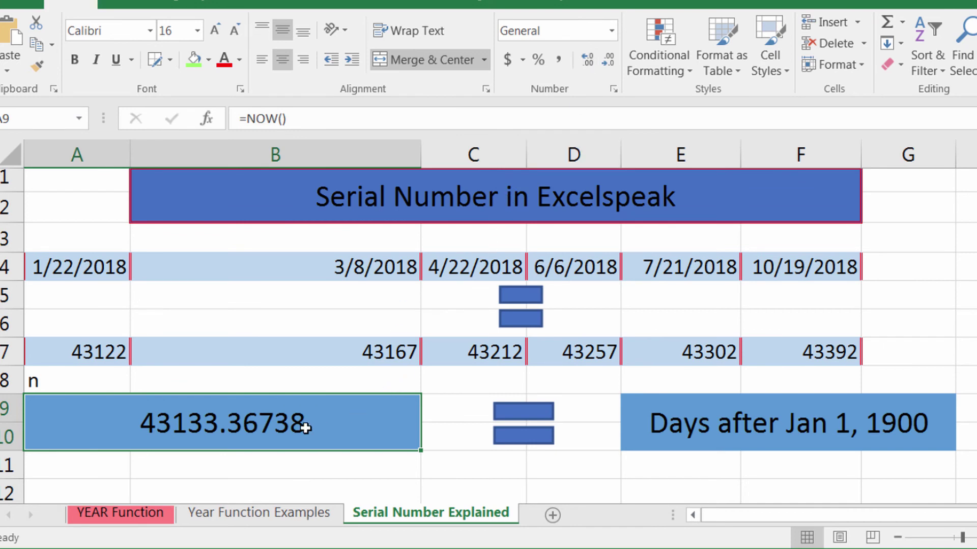
{"action": "left_click", "coordinate": [121, 382]}
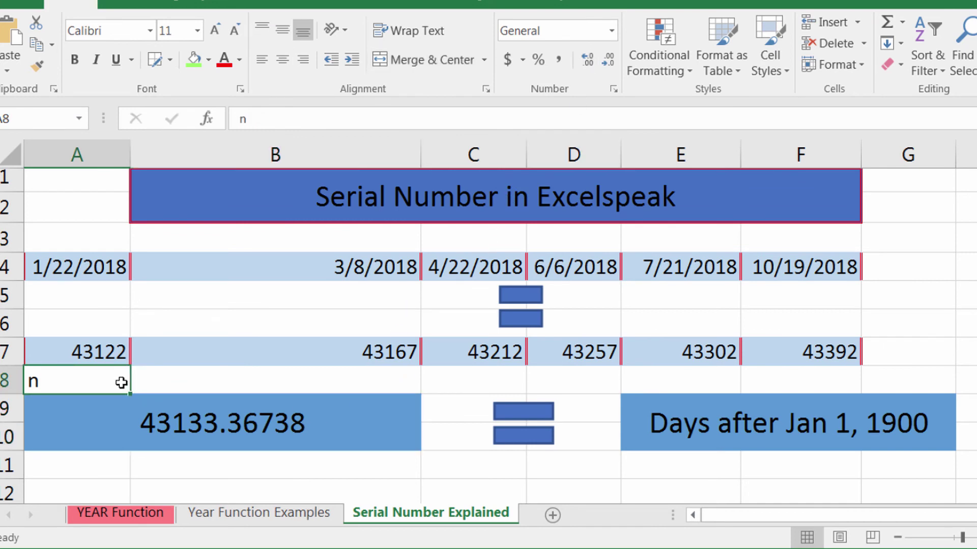
{"action": "key", "text": "BackSpace"}
{"action": "type", "text": "4"}
{"action": "key", "text": "BackSpace"}
{"action": "key", "text": "Return"}
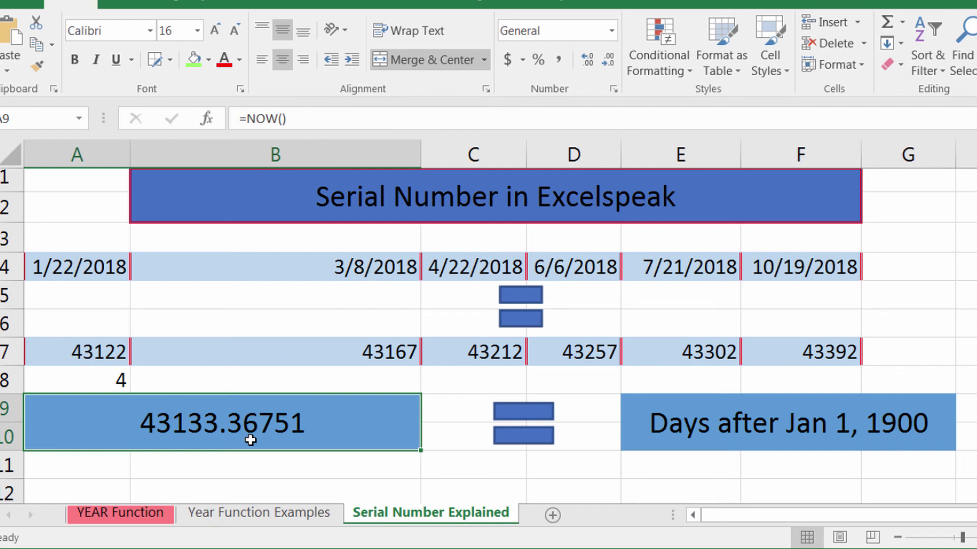
Glance at the YEAR Function sheet's syntax heading, then open F7's =RIGHT(YEAR(C7),2) formula on the Examples sheet.
{"action": "left_click", "coordinate": [143, 515]}
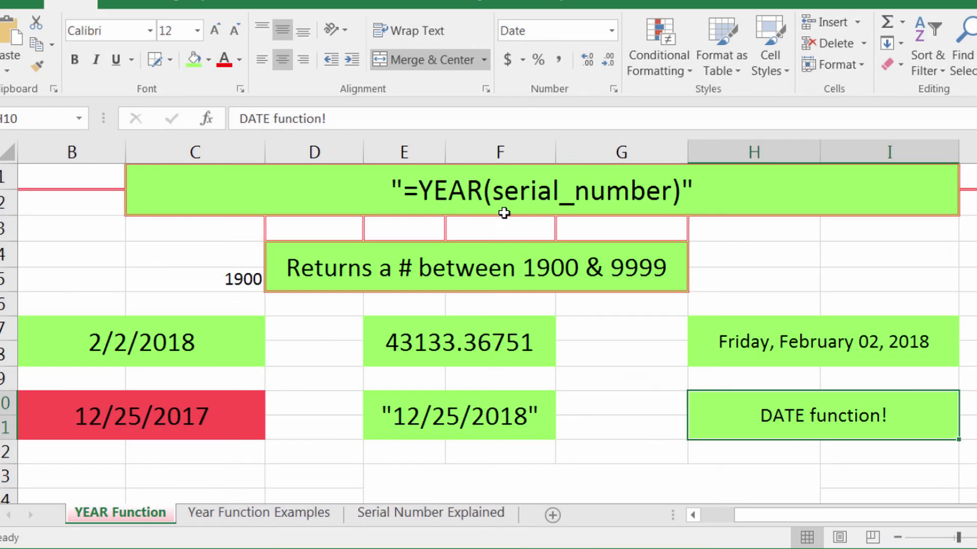
{"action": "left_click", "coordinate": [505, 210]}
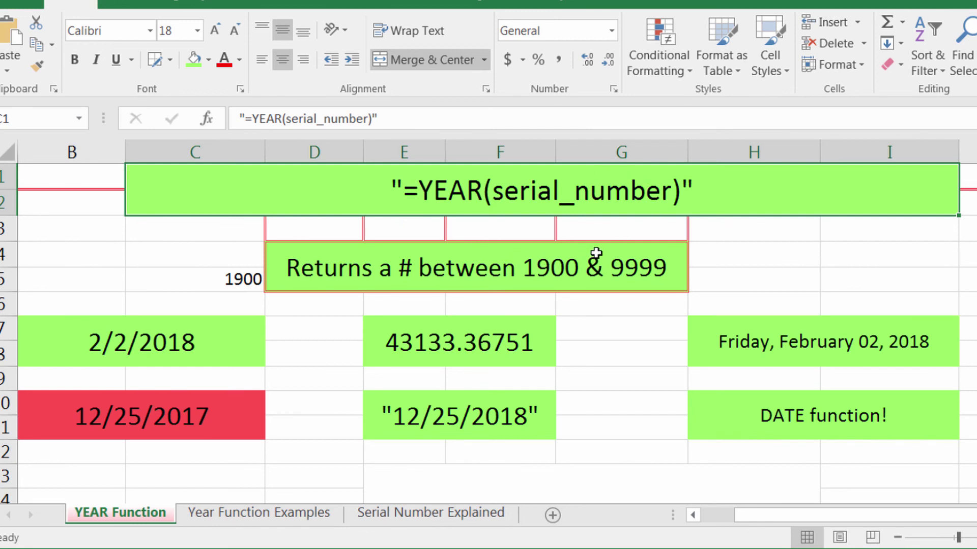
{"action": "left_click", "coordinate": [260, 514]}
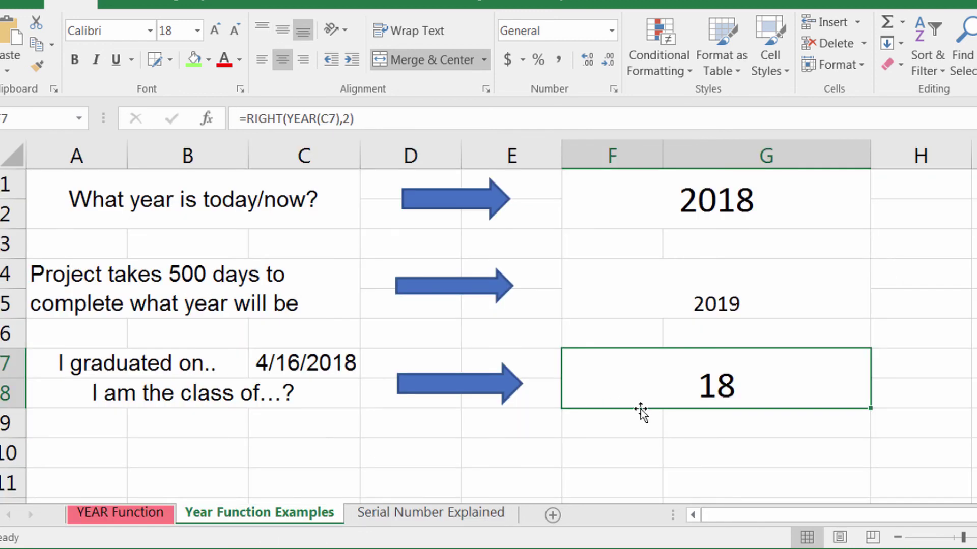
{"action": "double_click", "coordinate": [635, 387]}
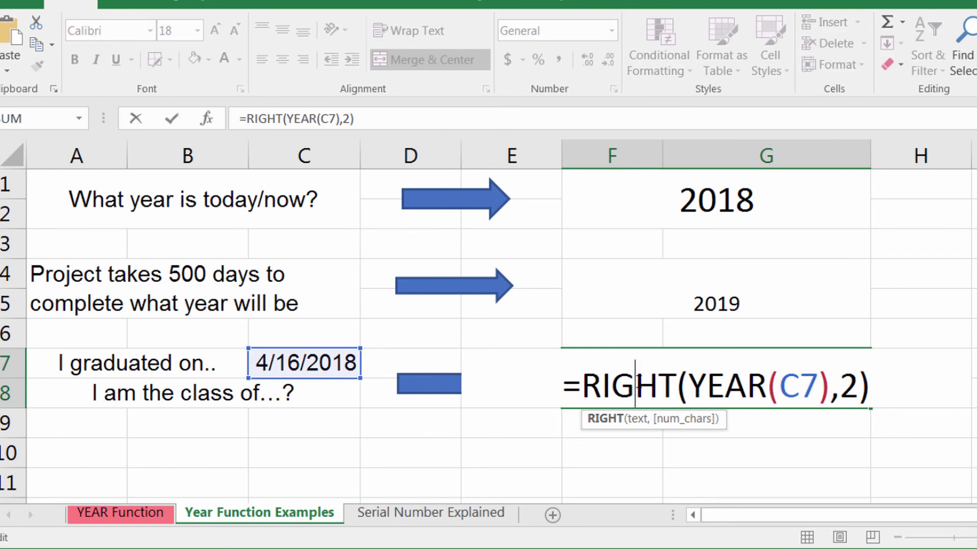